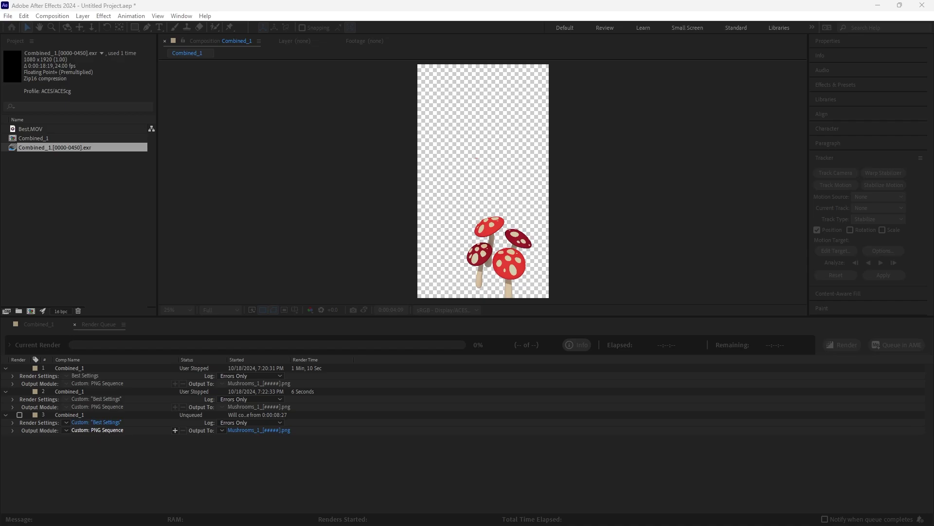
# - Review the third render's output settings, then open frame Mushrooms_1_00249 from Color_Corrected_0-450
pyautogui.click(98, 430)
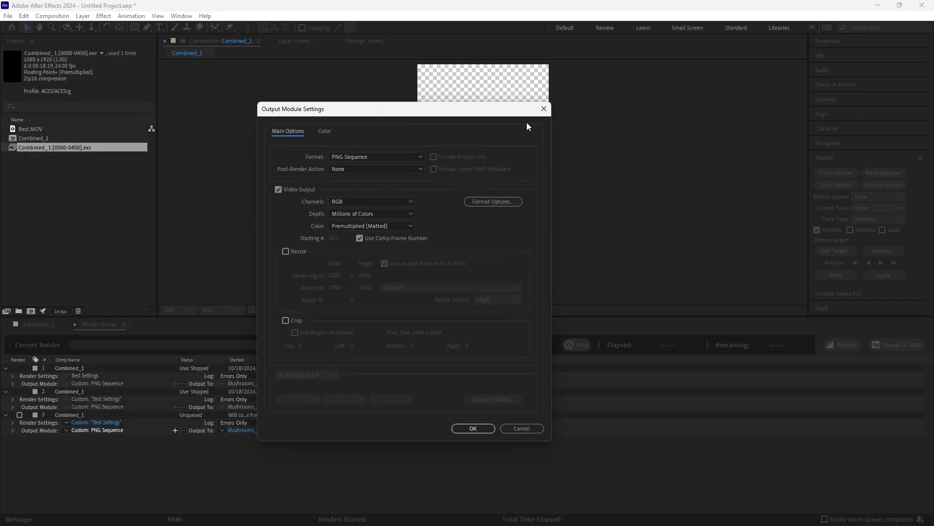
pyautogui.click(545, 108)
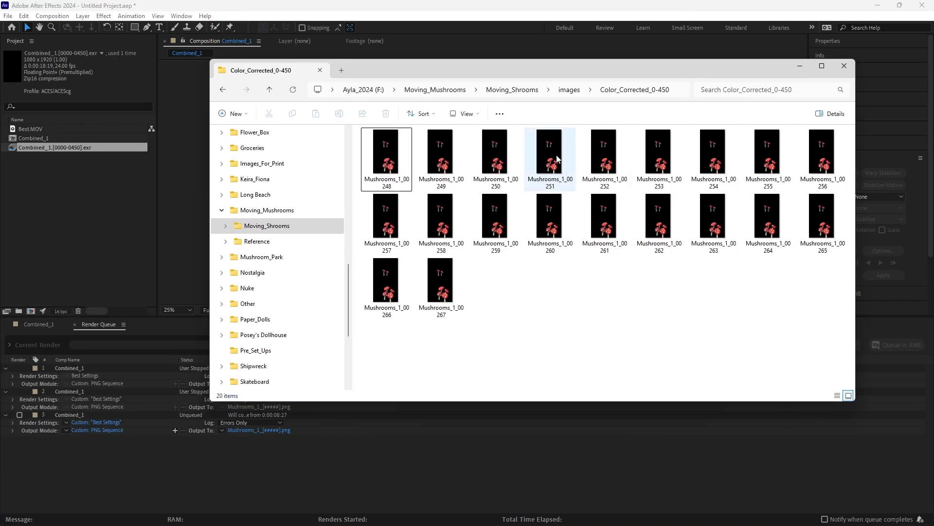
pyautogui.click(442, 154)
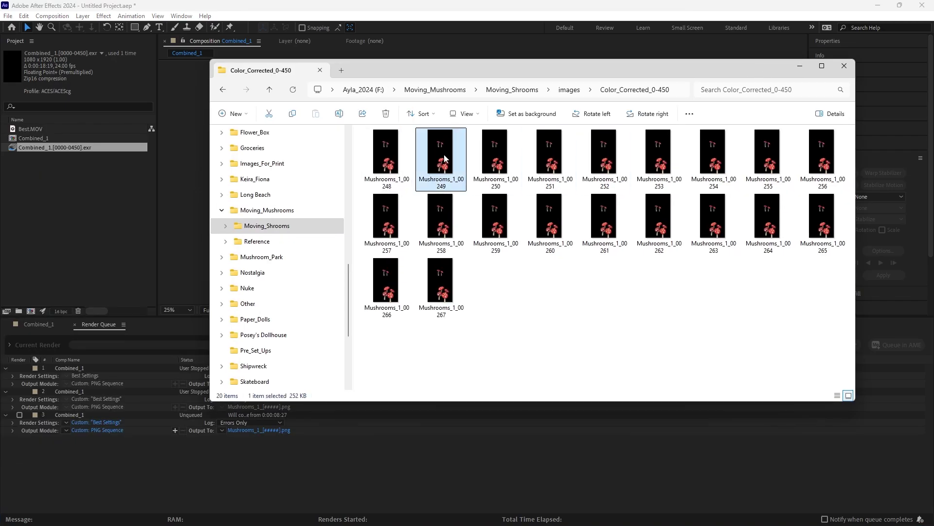
pyautogui.click(158, 203)
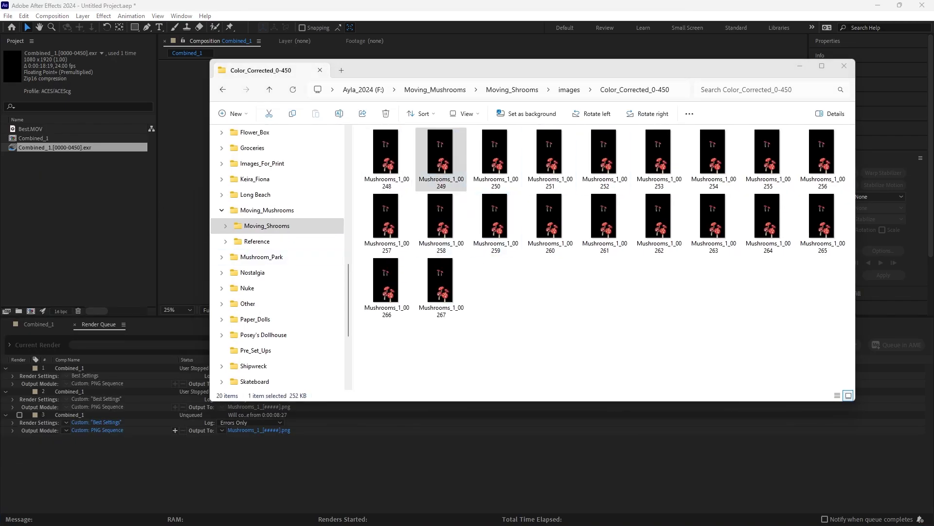
pyautogui.doubleClick(441, 153)
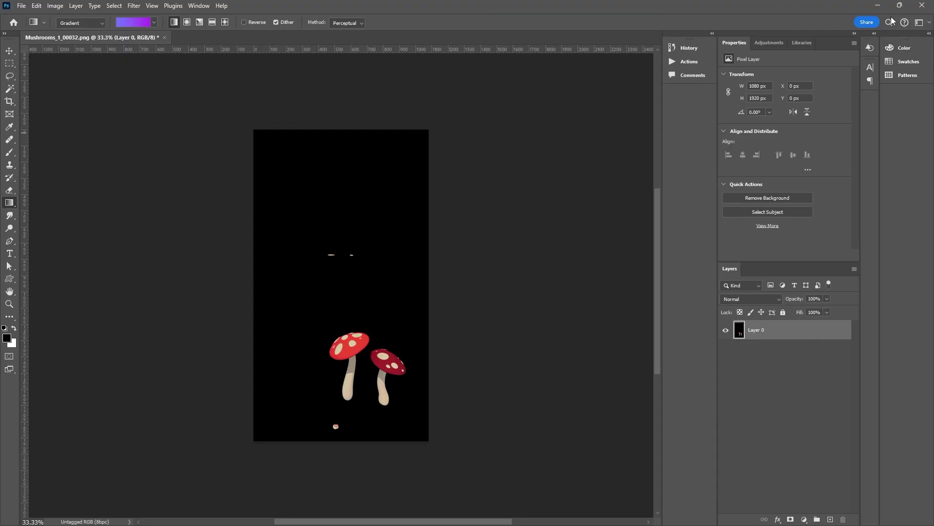
# - Minimize Photoshop and close the Photos preview of the rendered frame
pyautogui.click(878, 6)
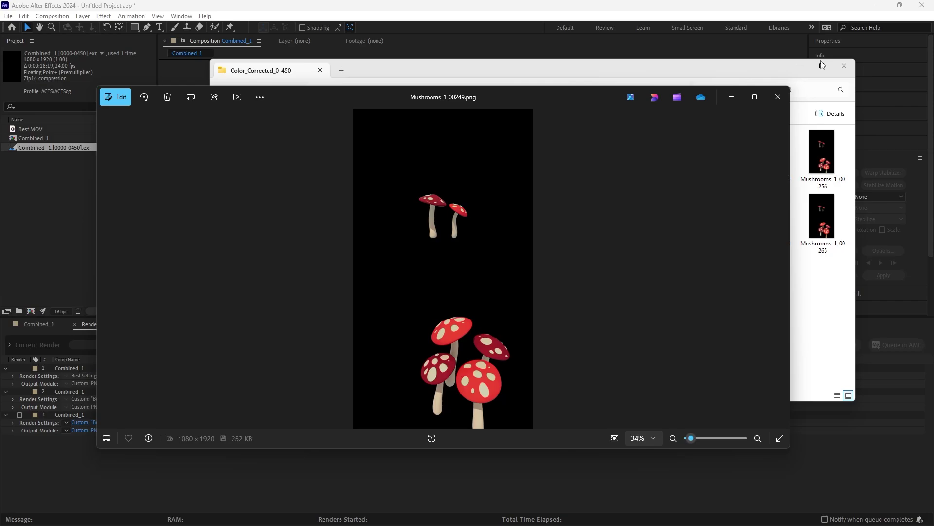
pyautogui.click(777, 97)
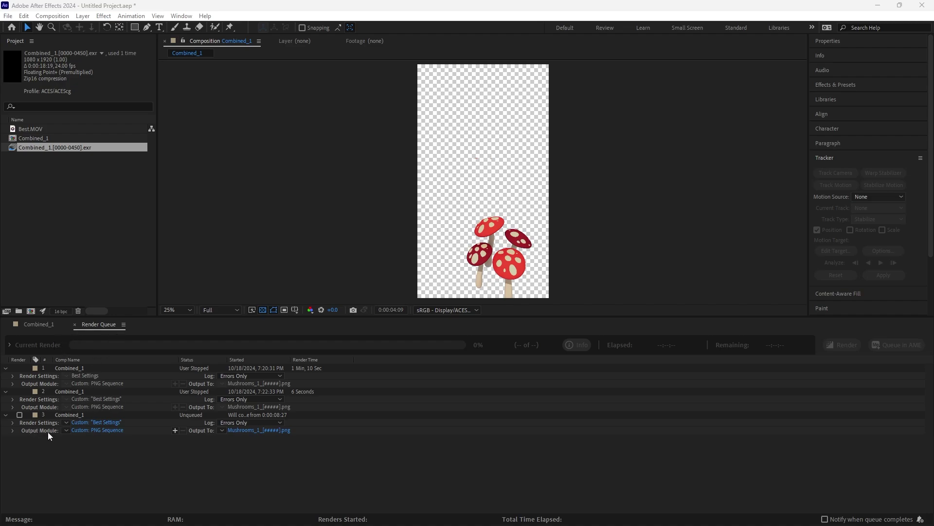
# - Set the third Combined_1 PNG sequence's output Channels to RGB + Alpha
pyautogui.click(92, 430)
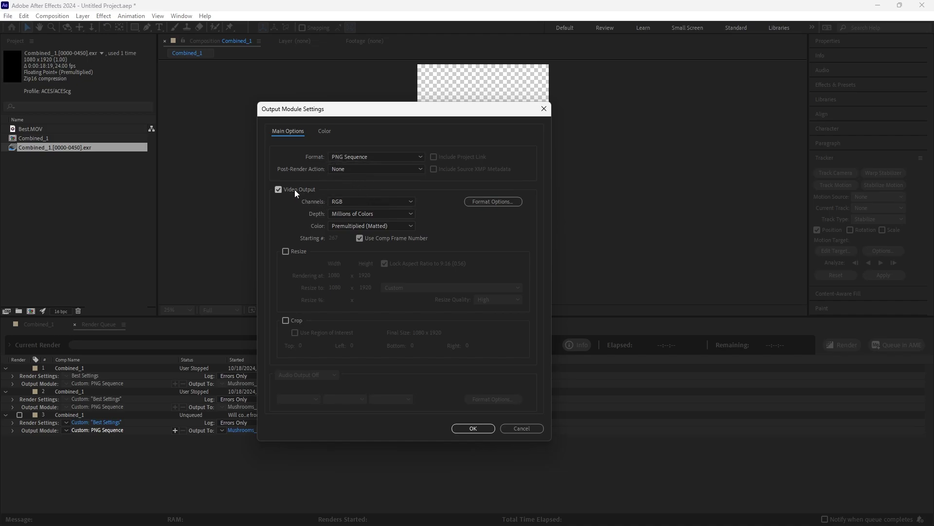
pyautogui.click(351, 201)
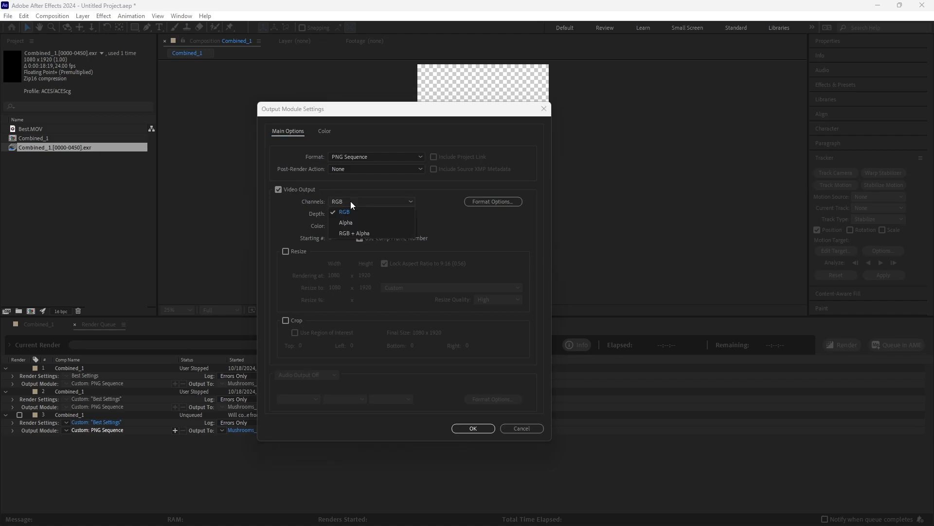
pyautogui.click(356, 232)
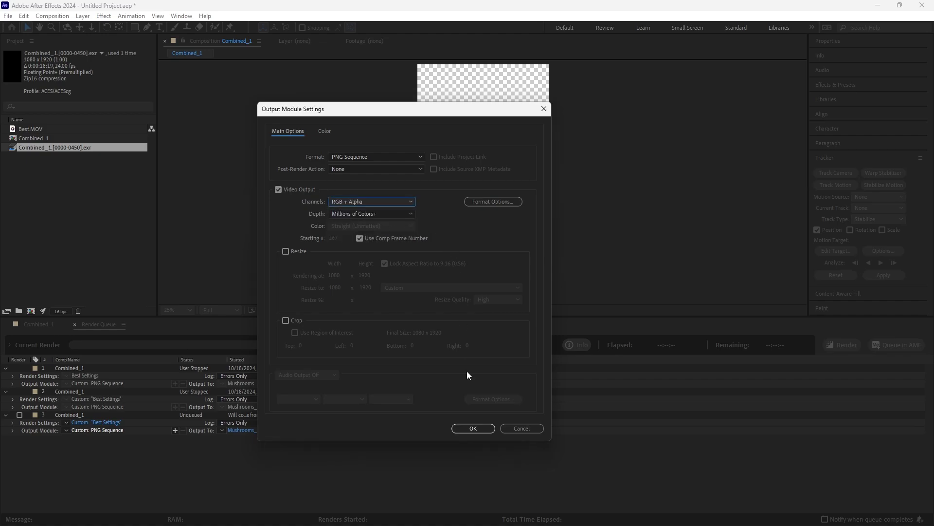
pyautogui.click(473, 428)
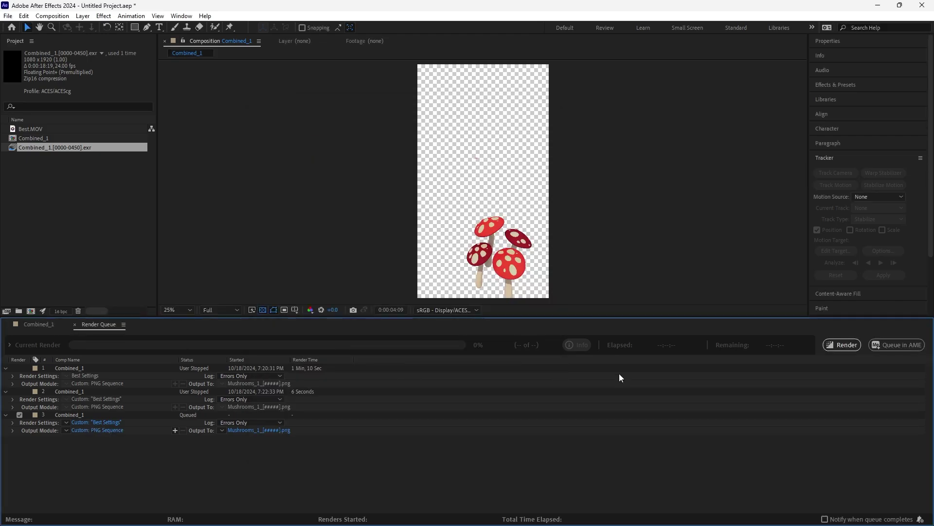
# - Render the queued sequence, confirming overwrite of the existing Mushrooms_1 frames
pyautogui.click(841, 345)
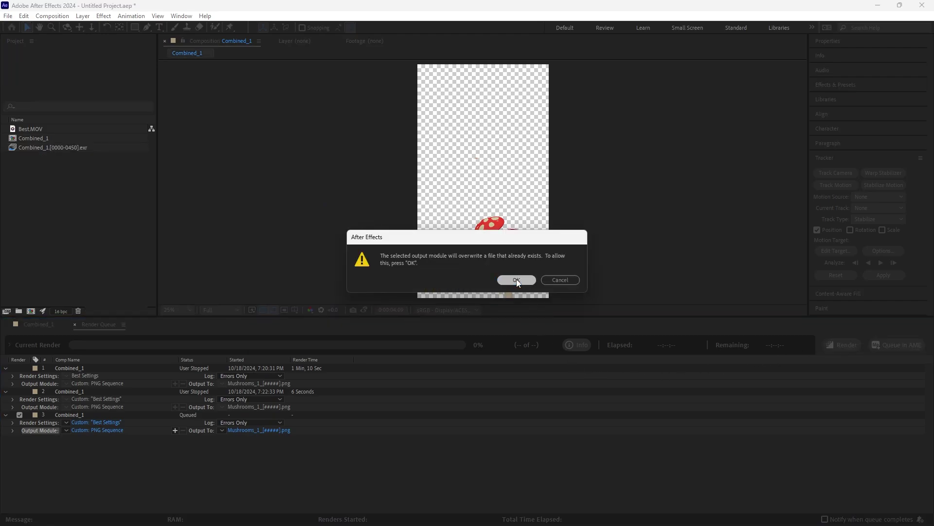
pyautogui.click(516, 279)
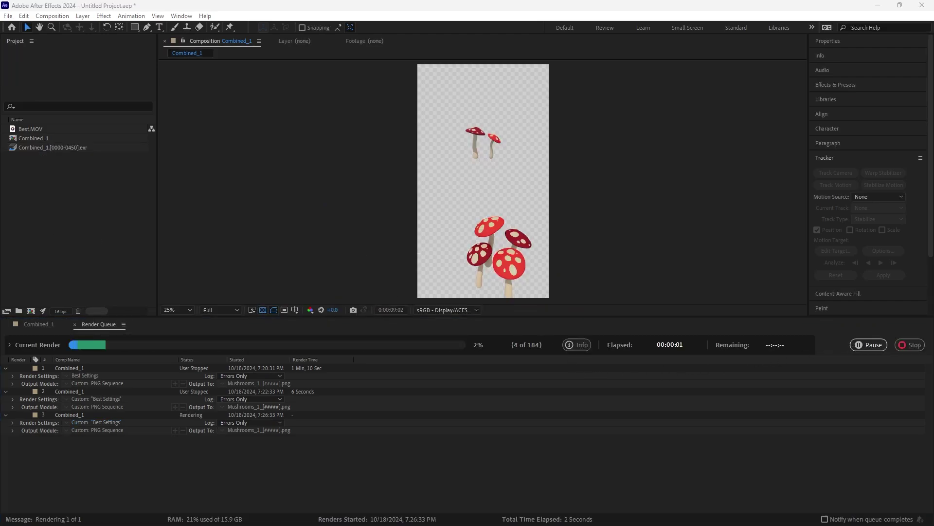
pyautogui.hotkey('alt', 'Tab')
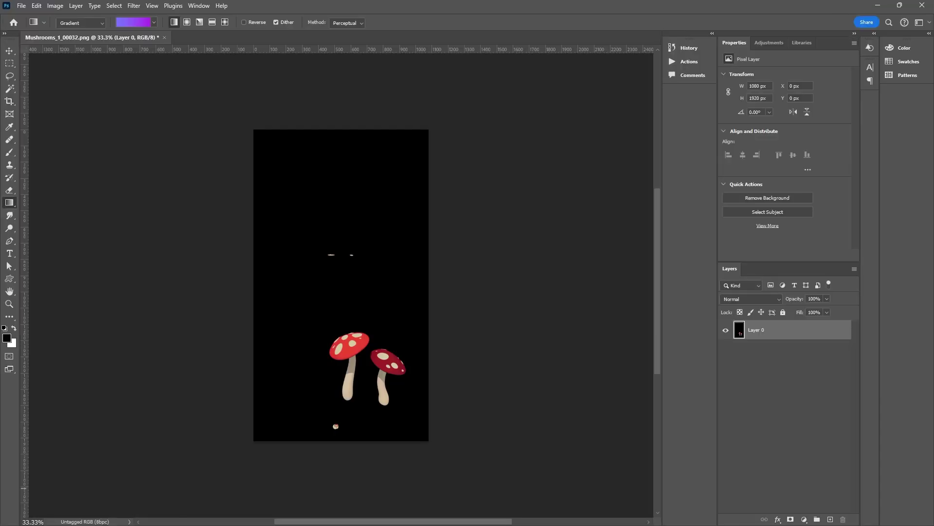
# - In full-screen Photoshop, hide black Layer 0 to reveal Mushrooms_1_00276's transparent background
pyautogui.doubleClick(417, 7)
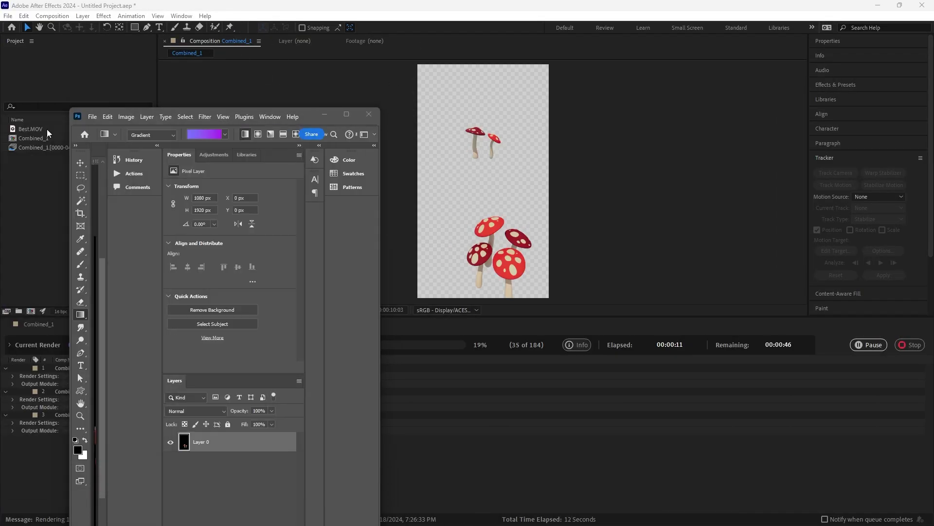
pyautogui.click(347, 114)
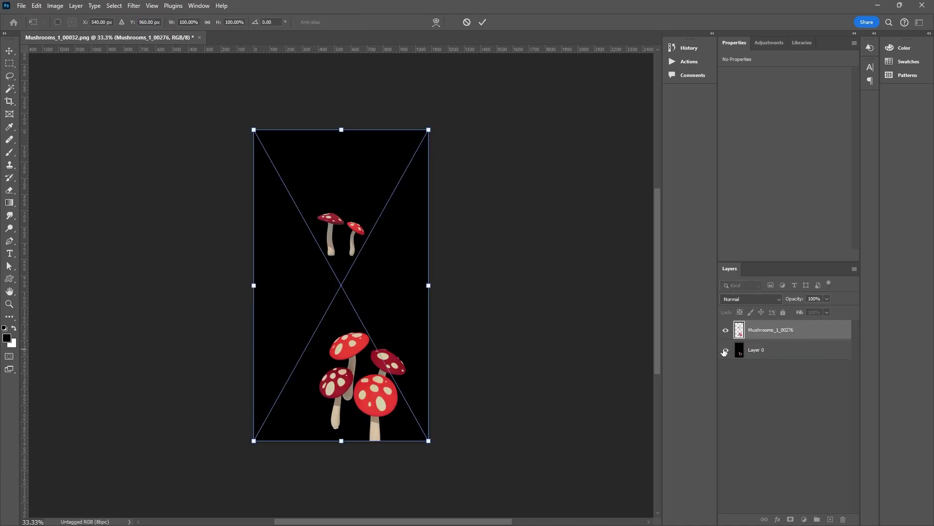
pyautogui.click(726, 350)
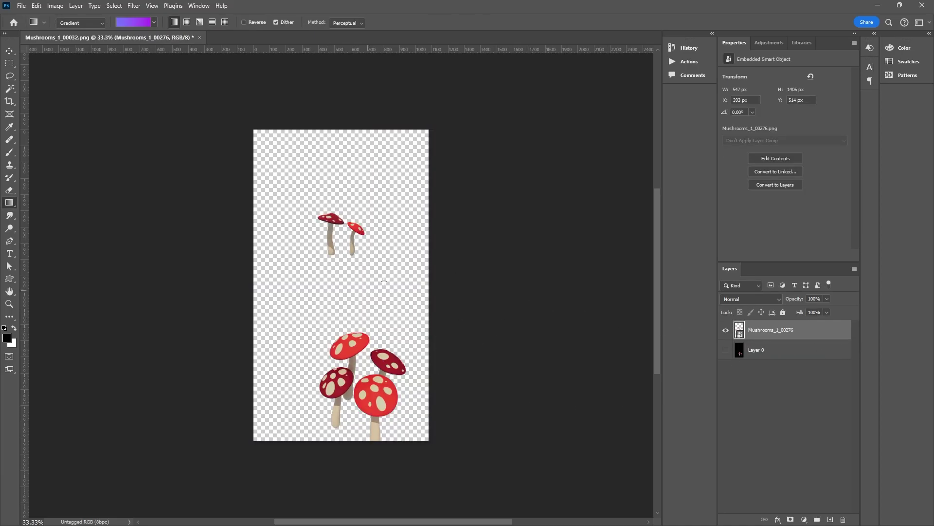
pyautogui.click(876, 7)
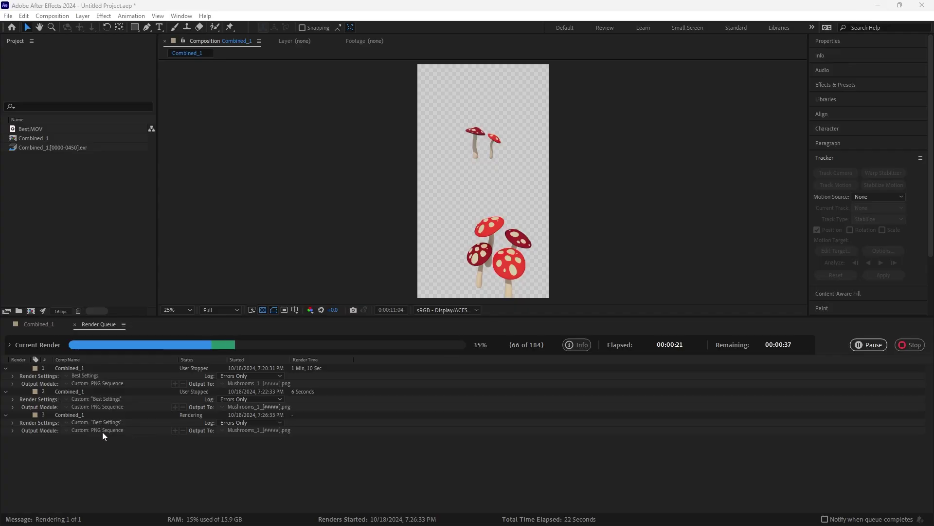